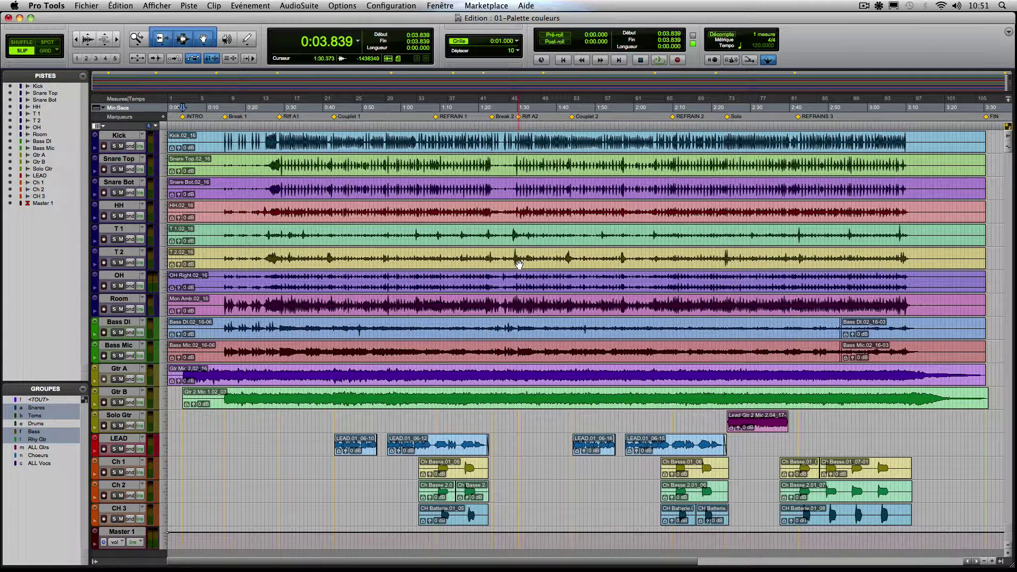
Open the color palette window, reposition it over the tom and overhead tracks, and close it
left_click(438, 5)
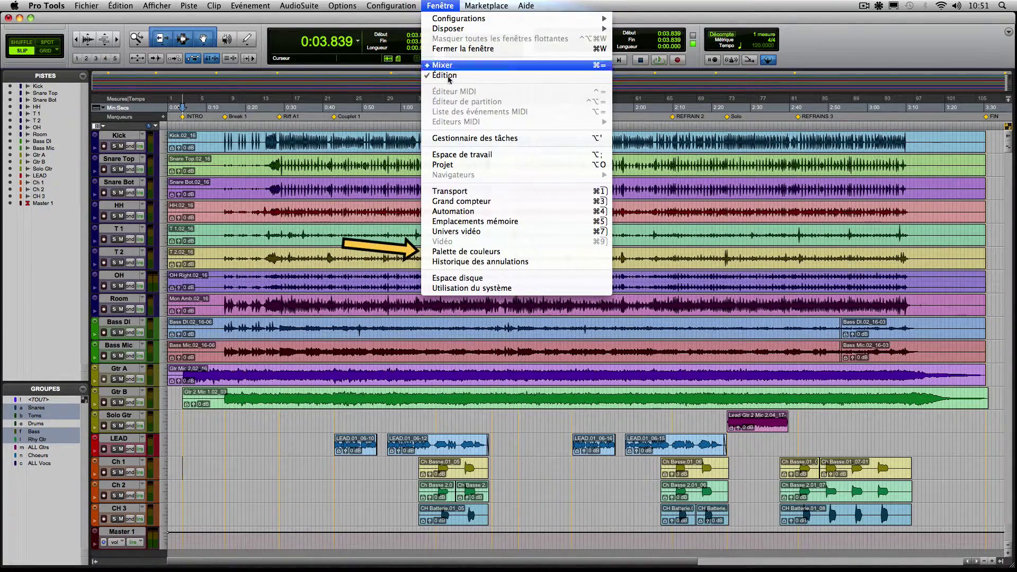
left_click(483, 252)
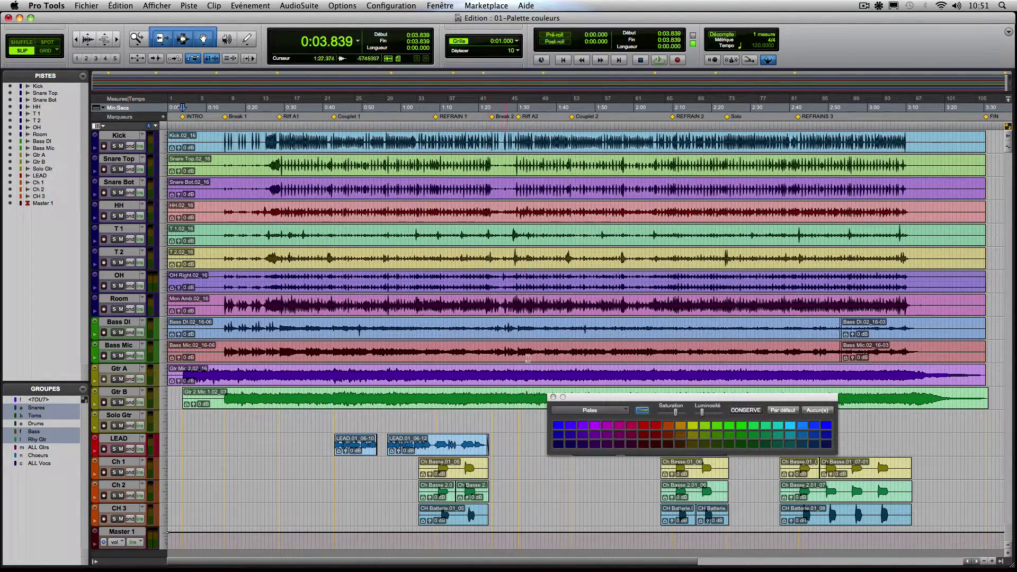
left_click_drag(574, 402, 488, 257)
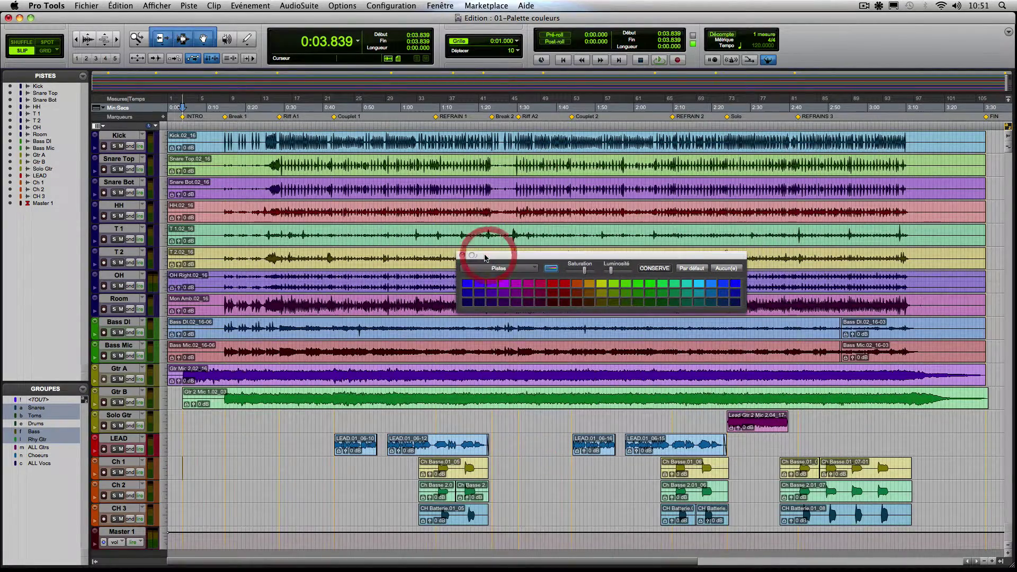
left_click(462, 256)
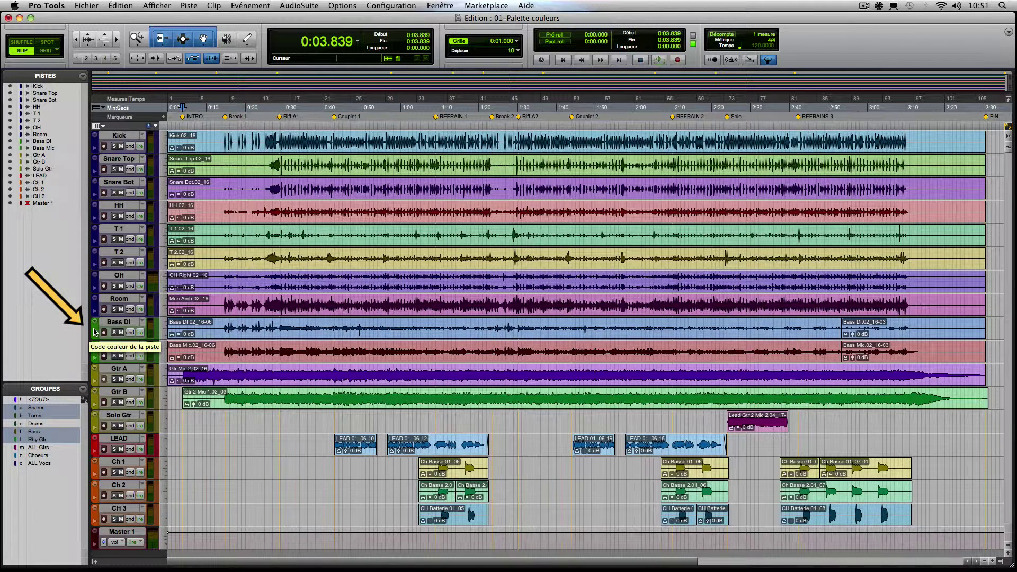
Open the color palette from the Bass DI track's color code and set it to apply to clips on tracks (Clips sur les pistes)
double_click(95, 333)
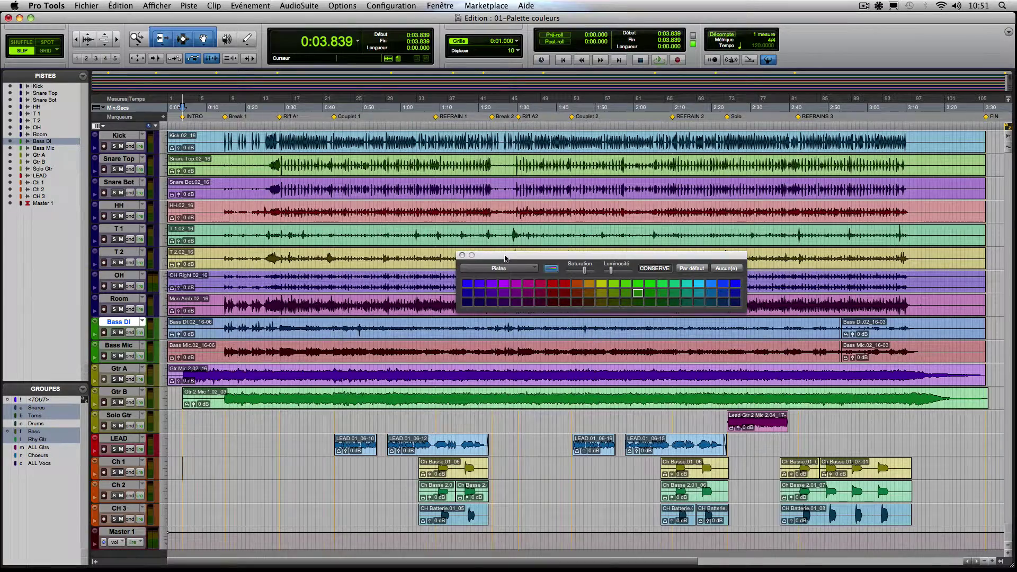
left_click_drag(505, 259, 453, 216)
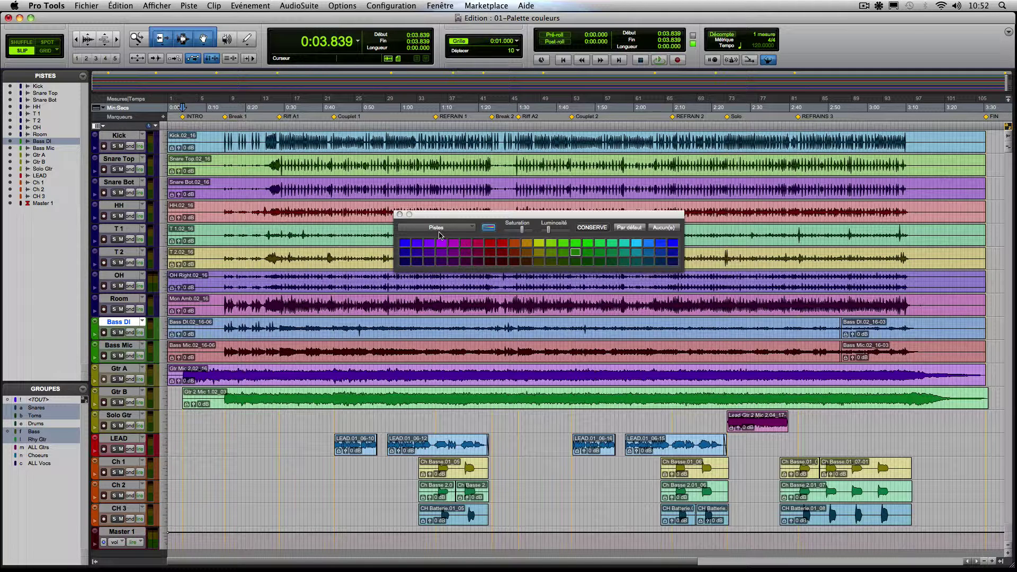
left_click(471, 229)
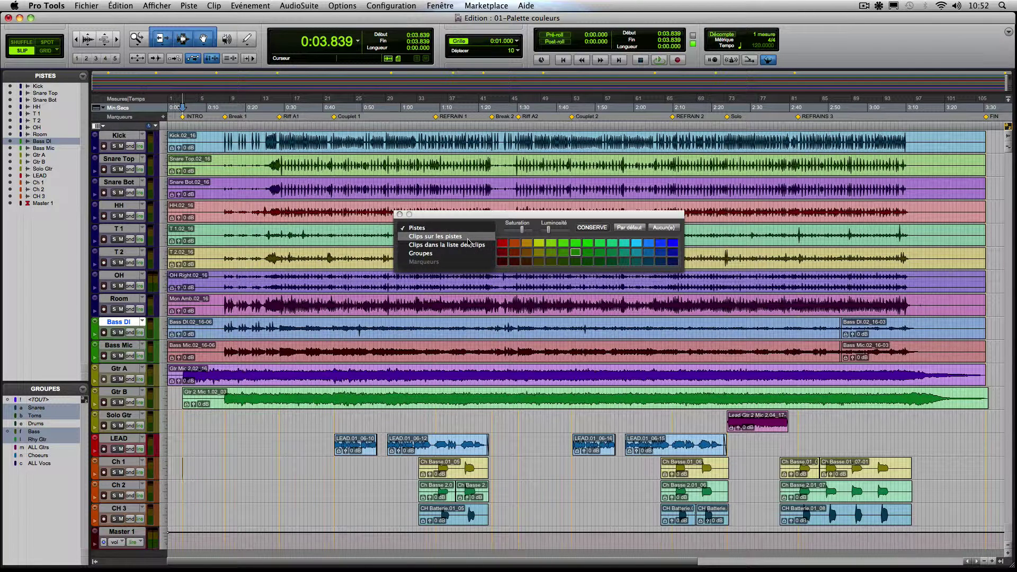
left_click(467, 239)
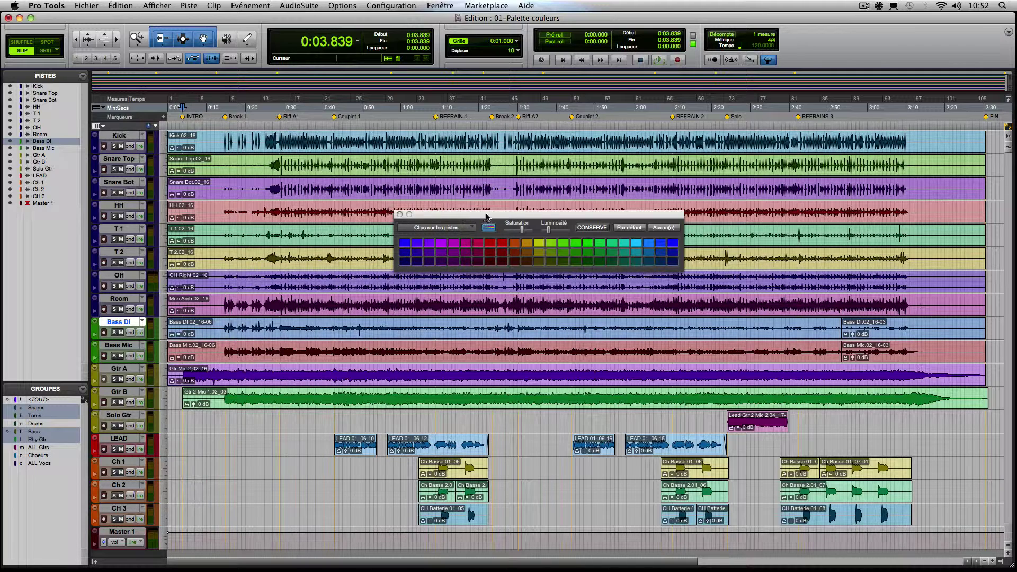
Color the Kick clip dark red with the palette and deselect the clip
left_click(496, 147)
left_click(496, 146)
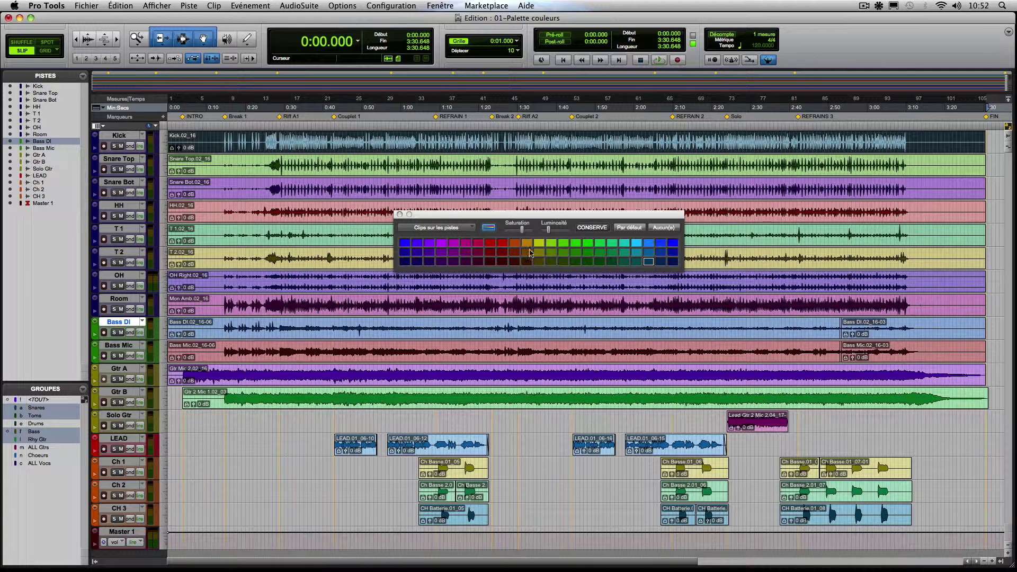
left_click(491, 253)
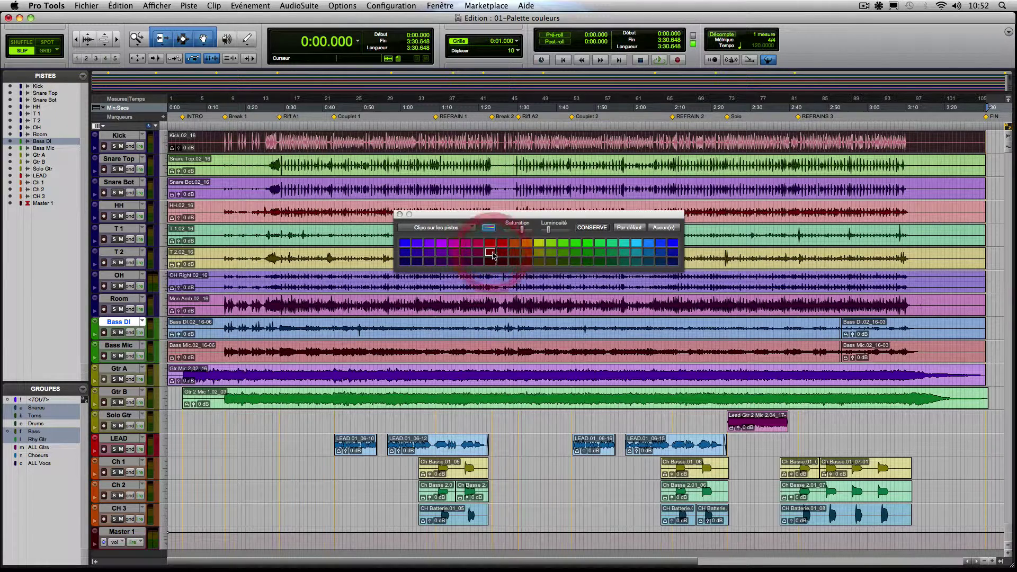
left_click(989, 145)
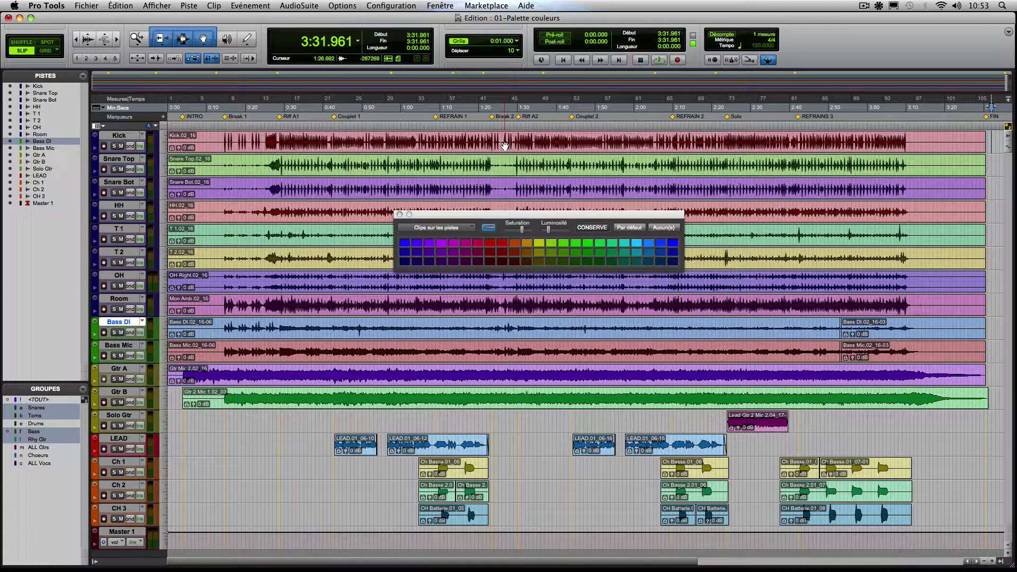
Select the drum clips one by one from Kick to Room as a multiple selection, and clear the selection
left_click(504, 145)
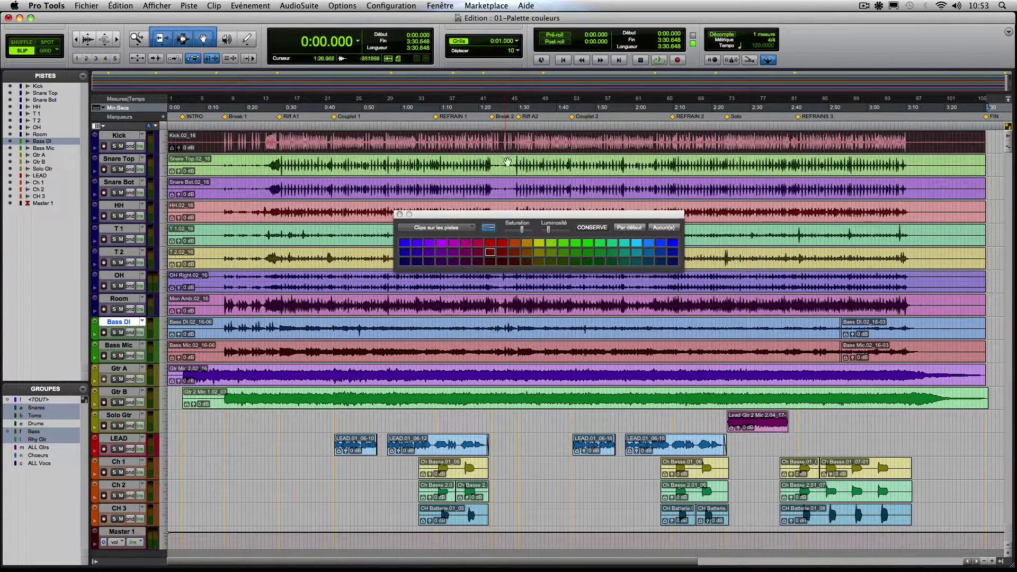
left_click(507, 170, "shift")
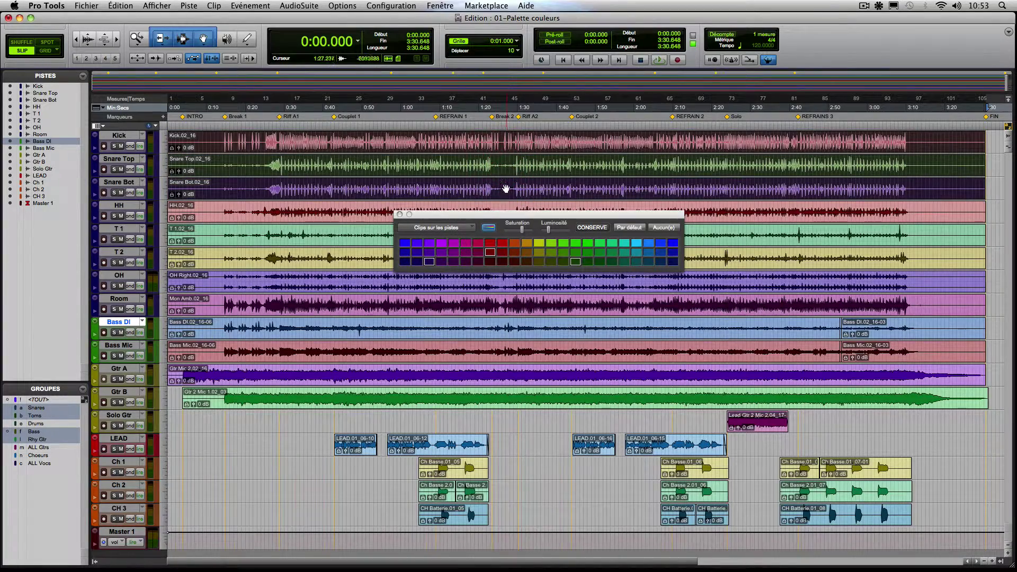
left_click(333, 217, "shift")
left_click(336, 249, "shift")
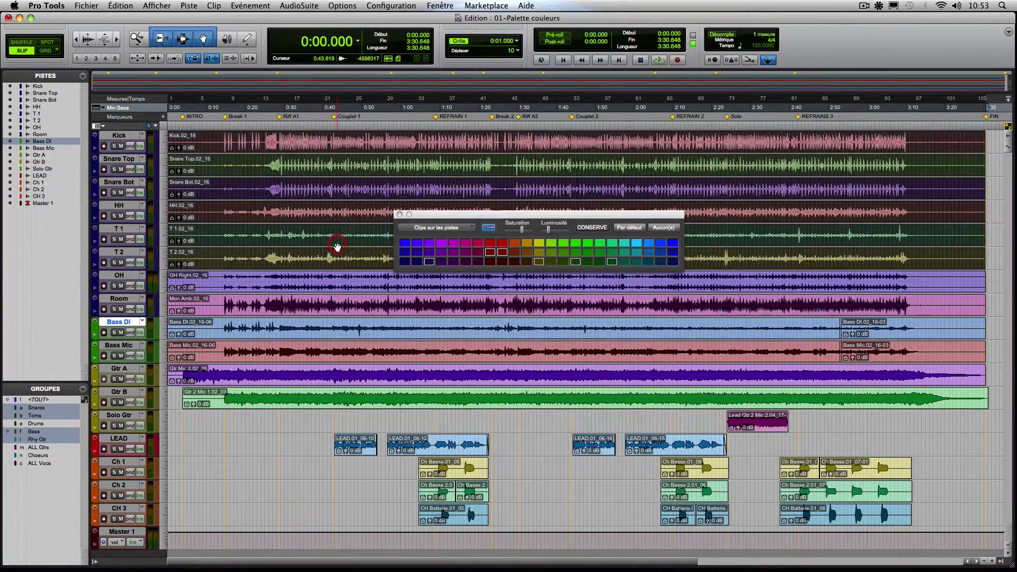
left_click(341, 289, "shift")
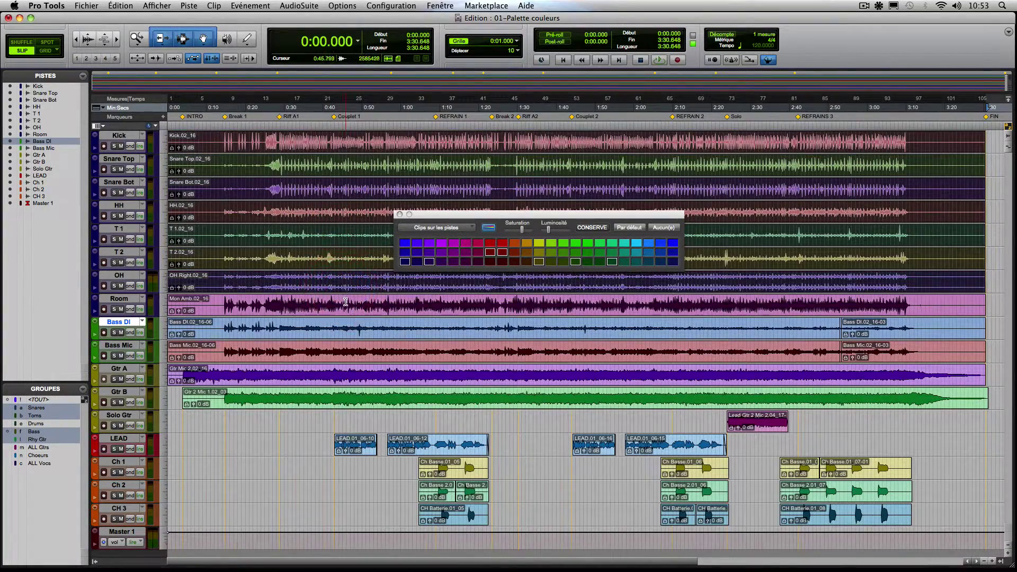
left_click(345, 302, "shift")
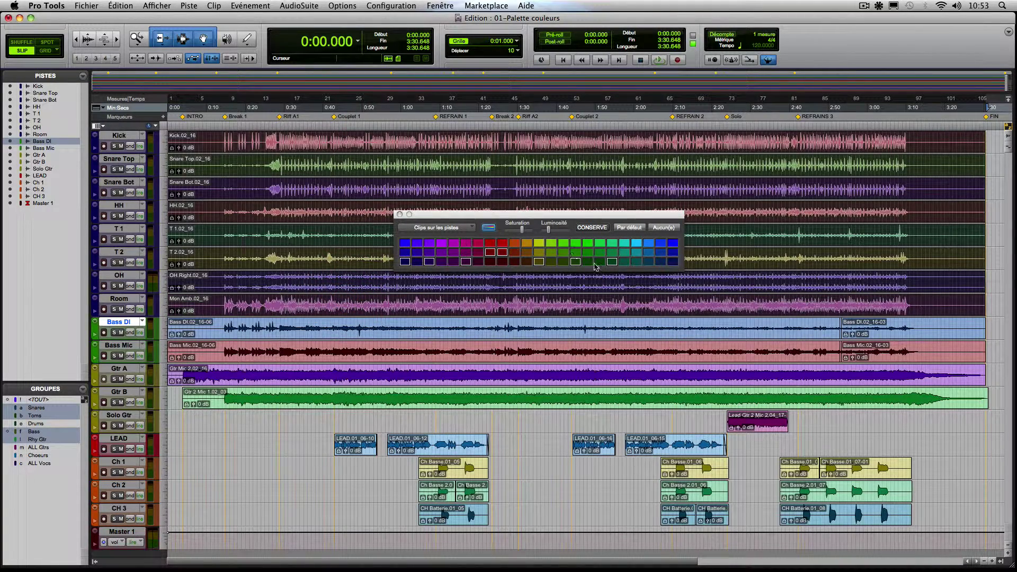
left_click(997, 157)
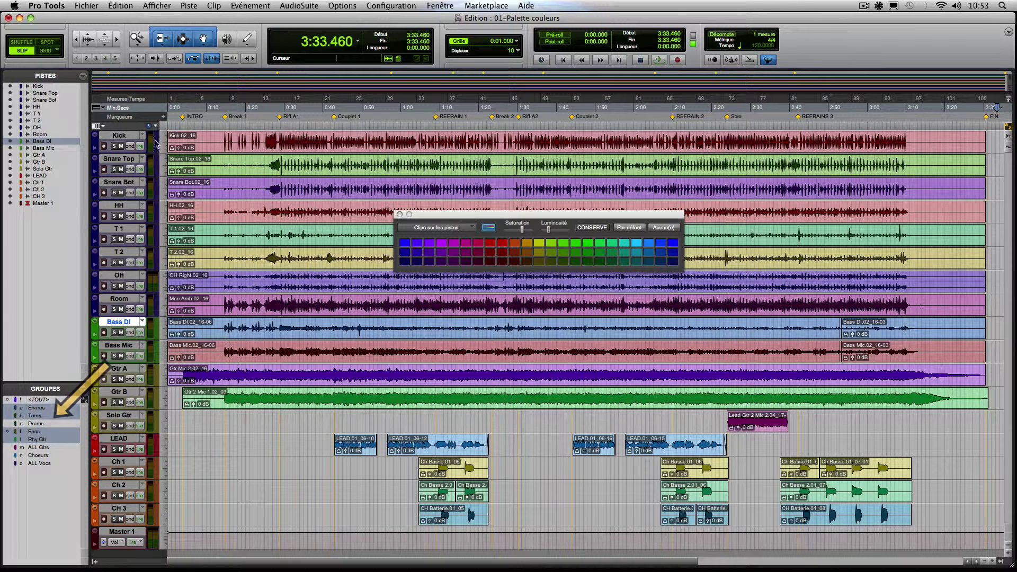
Activate the Drums group and select the full-length clips on all drum tracks from Kick to Room
left_click(55, 423)
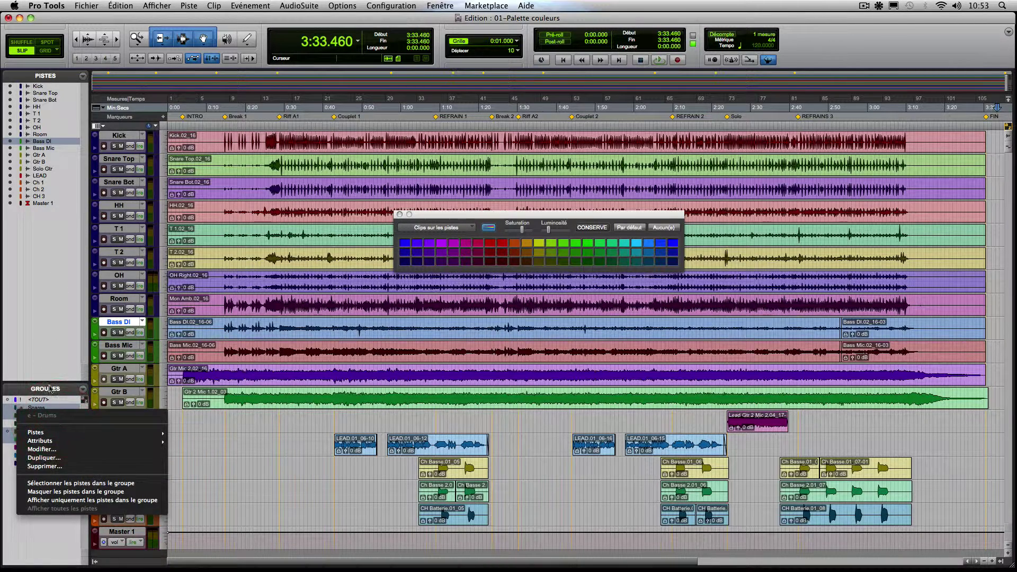
left_click(55, 423)
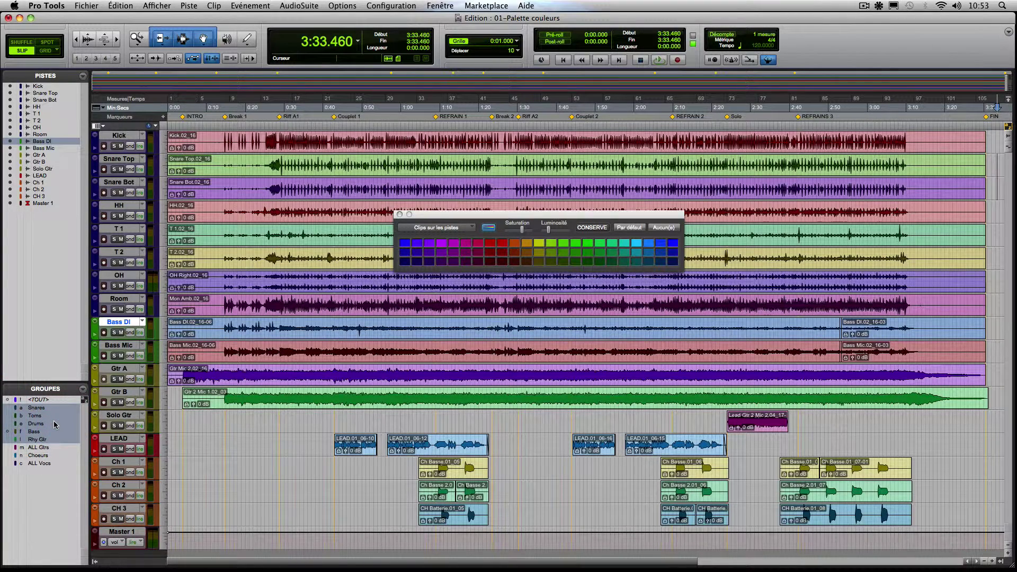
left_click(37, 427)
left_click(399, 170)
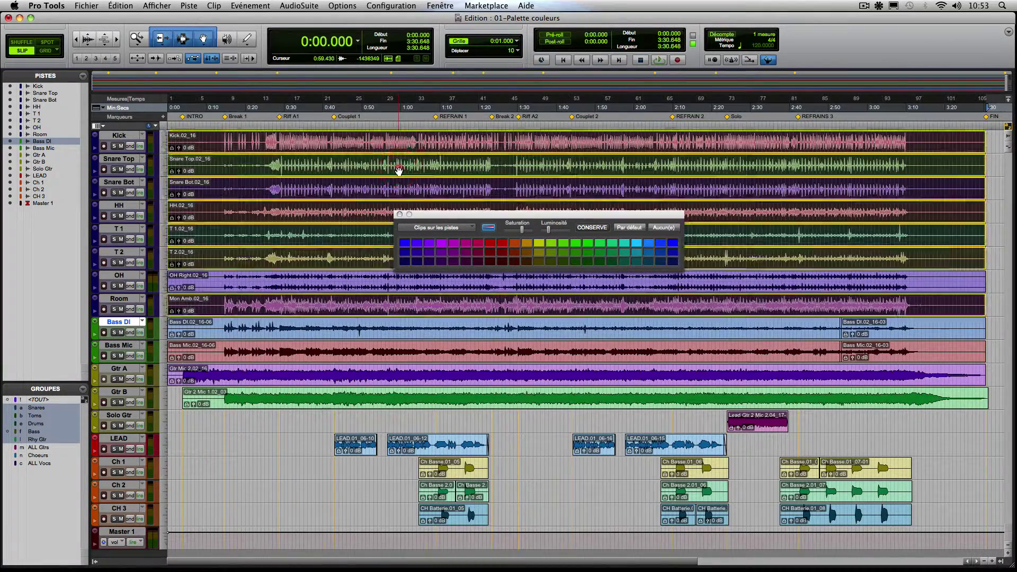
left_click(233, 289)
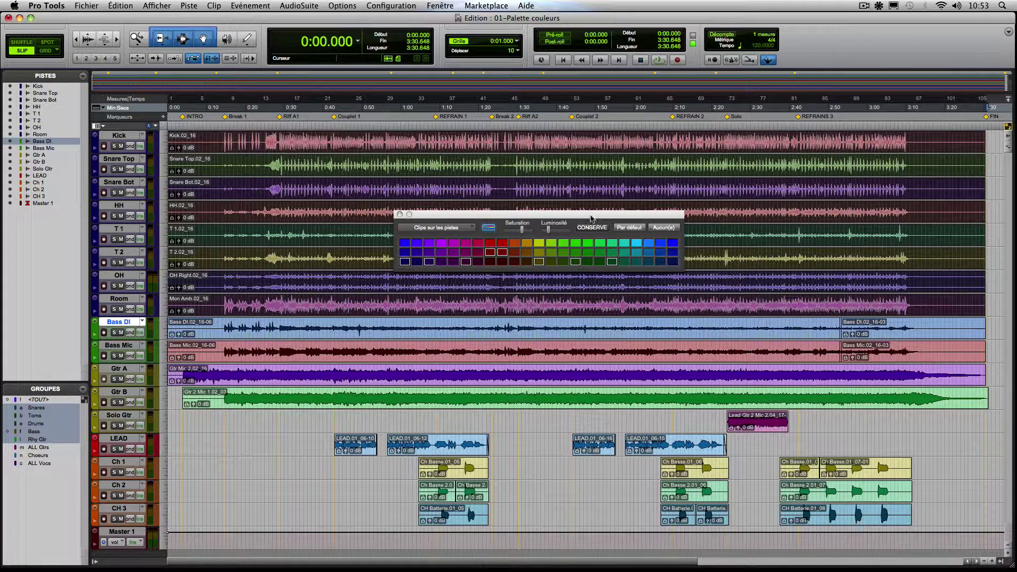
Try green on the selected drum clips and settle on dark blue, with the palette moved aside
left_click_drag(590, 217, 530, 223)
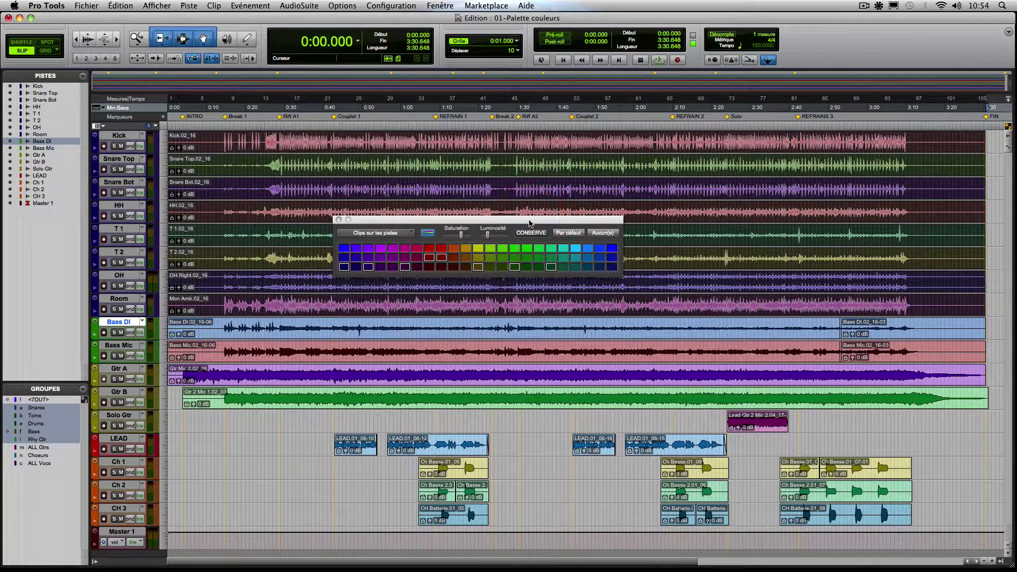
left_click(483, 249)
left_click(517, 260)
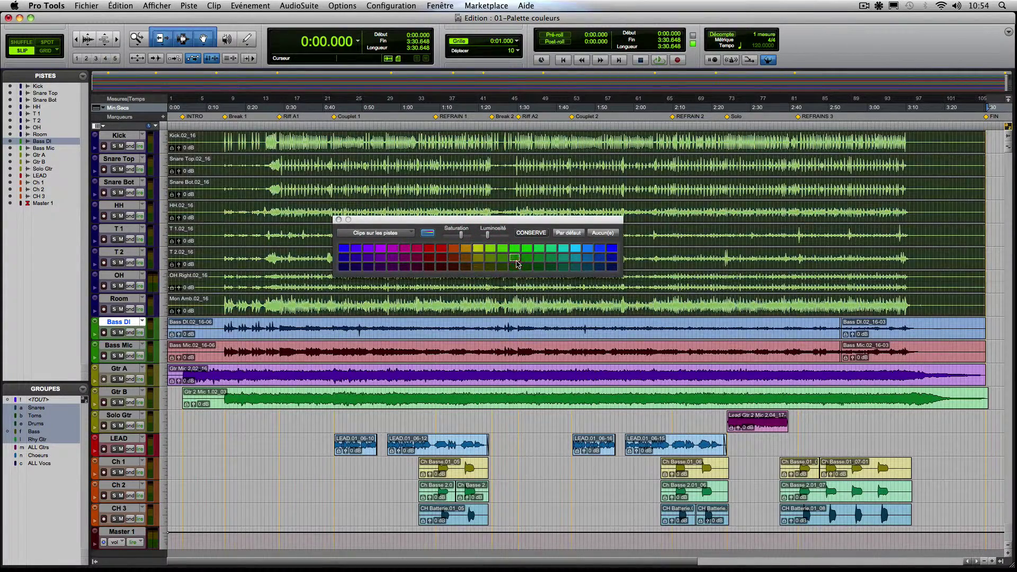
left_click(344, 267)
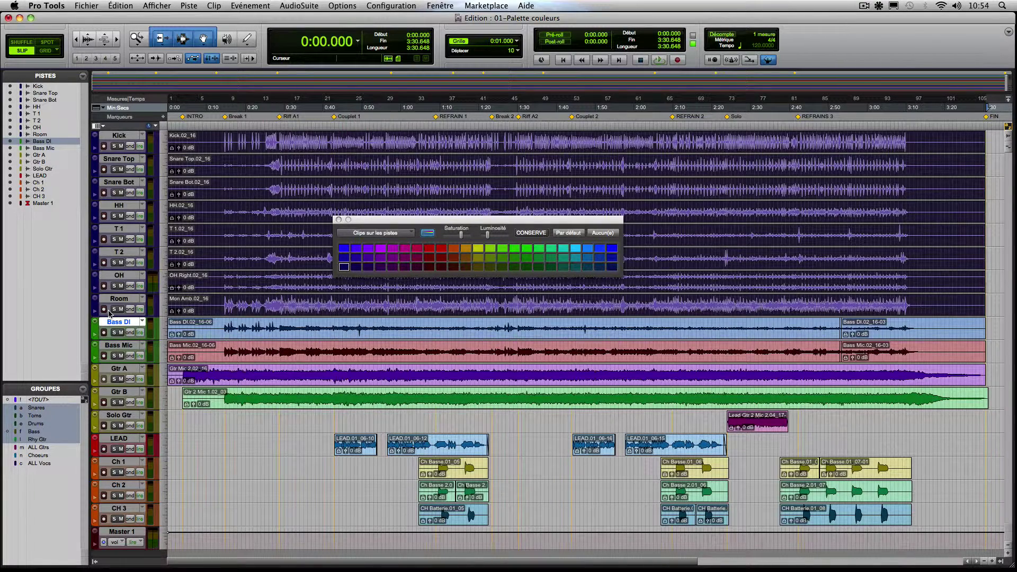
Select both clips on each of the Bass DI and Bass Mic tracks, color them medium green, and deselect them
left_click(201, 333)
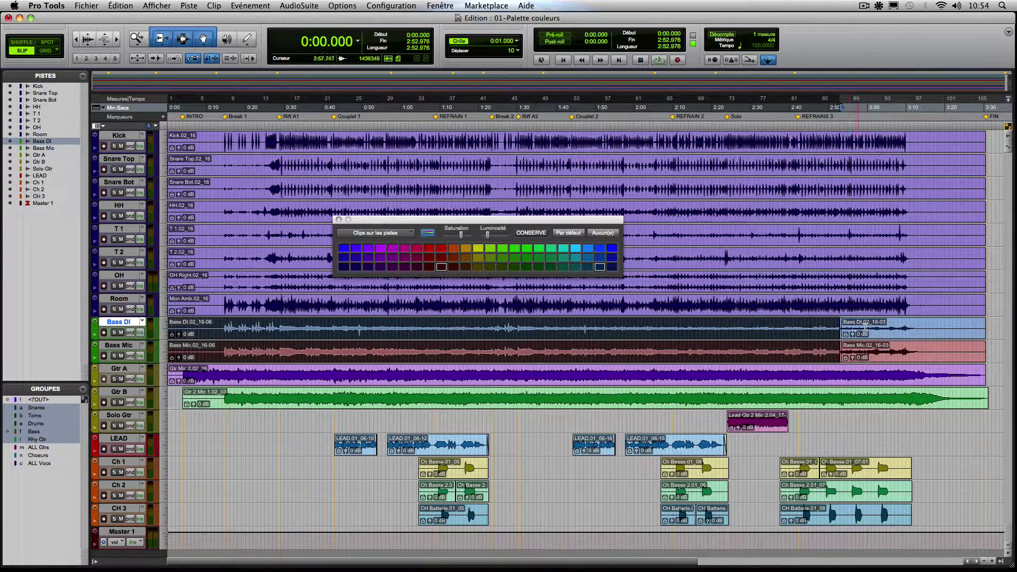
left_click(884, 333)
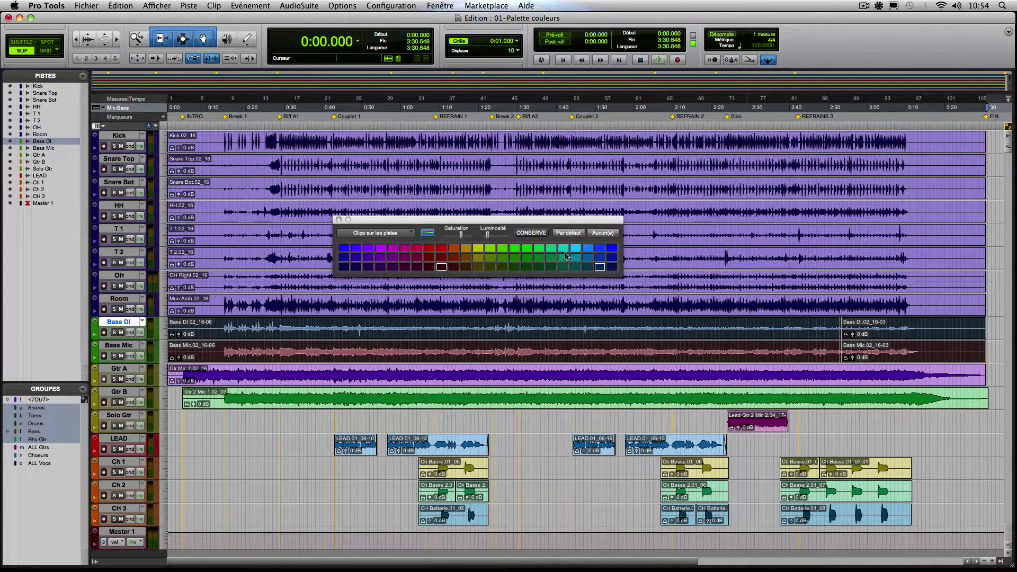
left_click(502, 258)
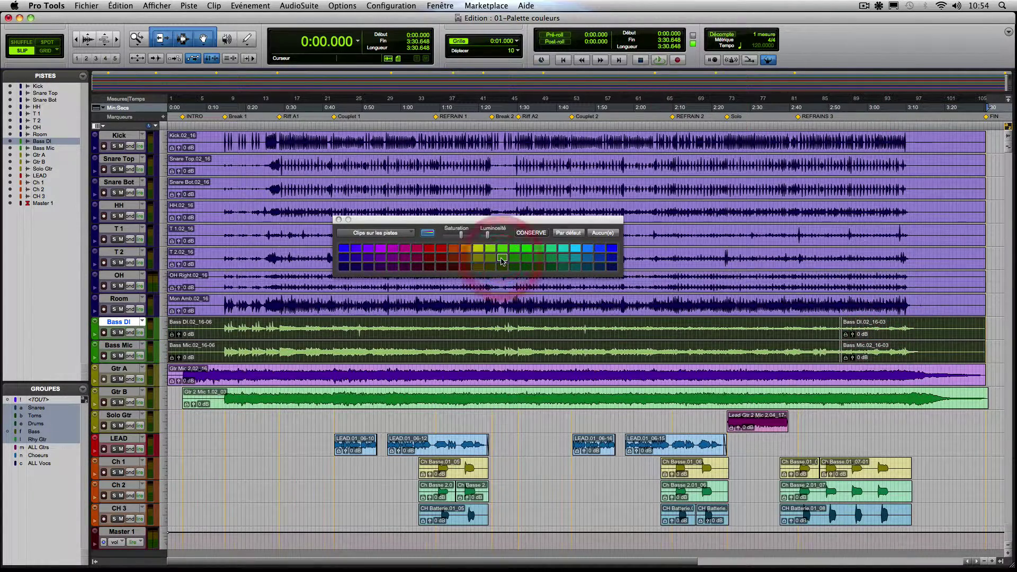
left_click(989, 321)
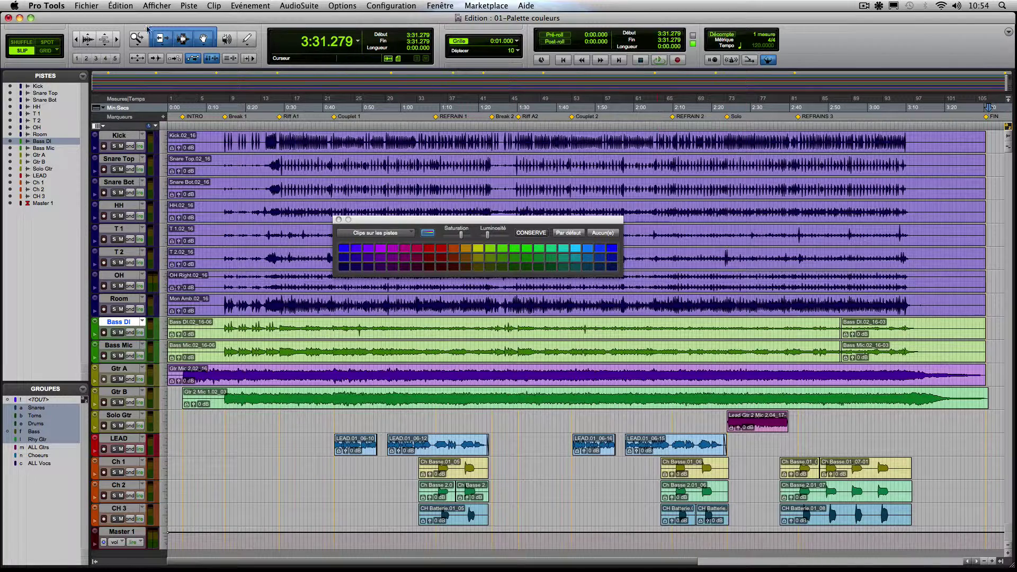
Undo all the clip color changes on the bass and drum tracks, and move the color palette over the vocal tracks
left_click(121, 6)
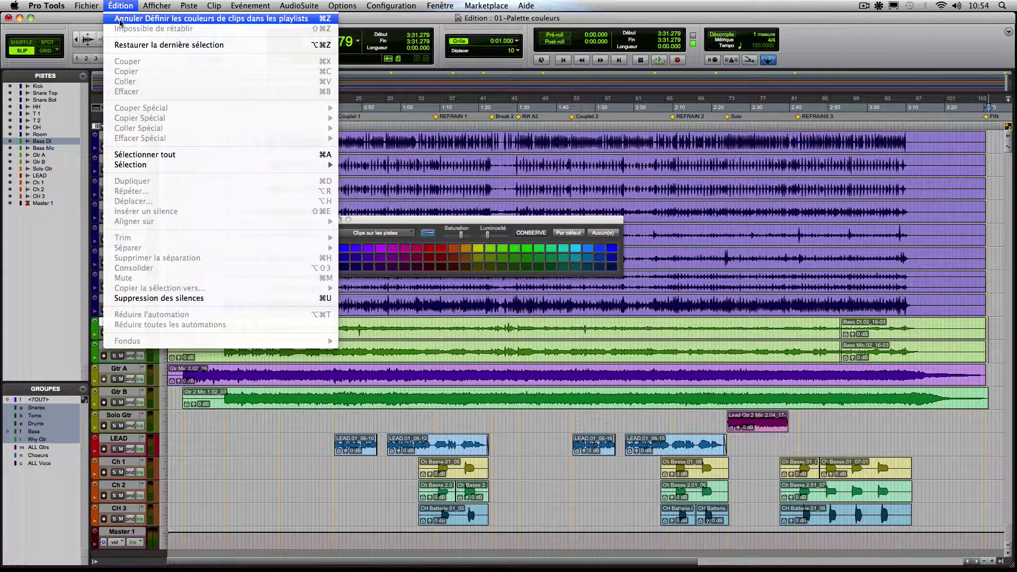
left_click(120, 19)
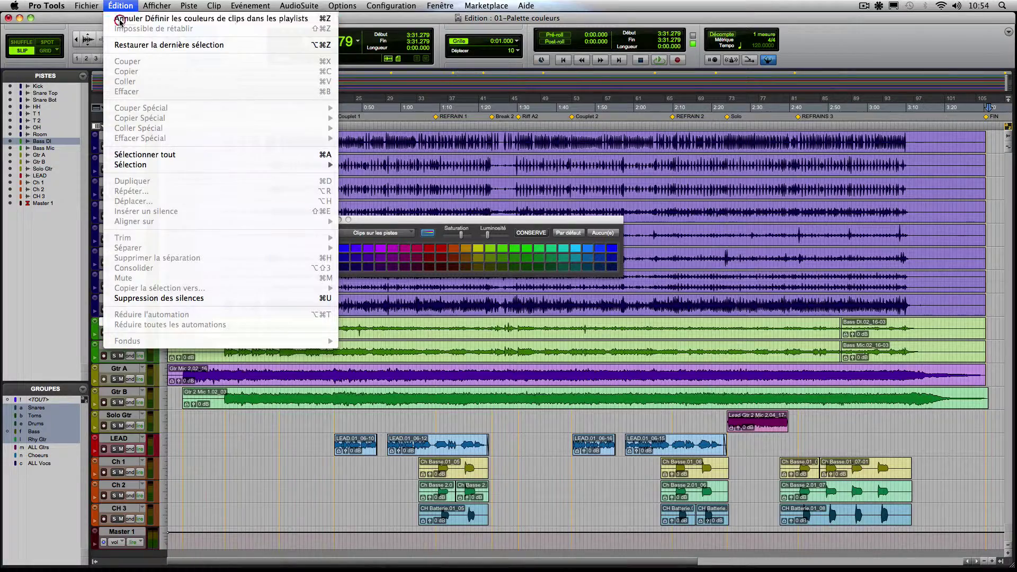
left_click(117, 6)
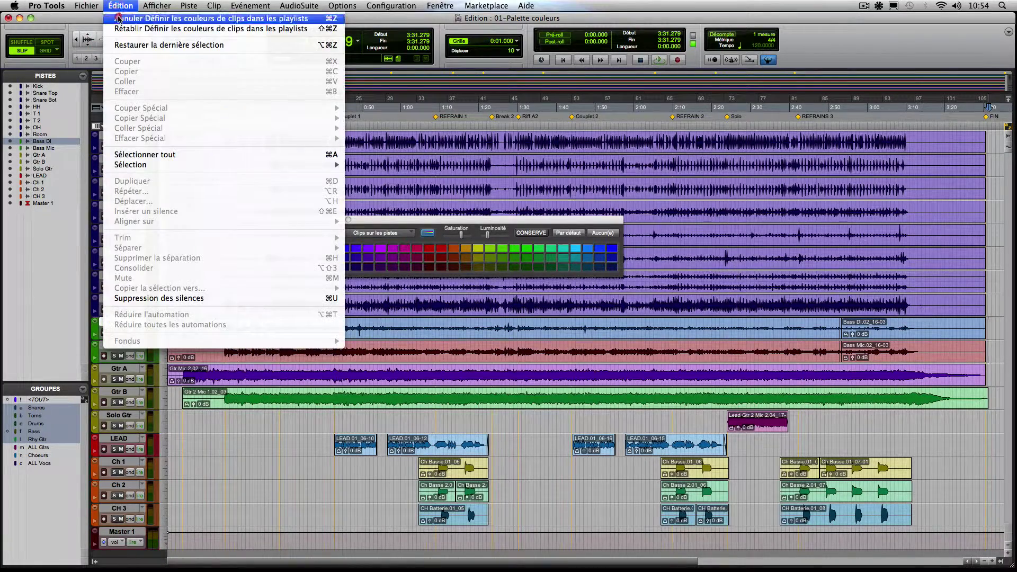
left_click(120, 28)
left_click(117, 6)
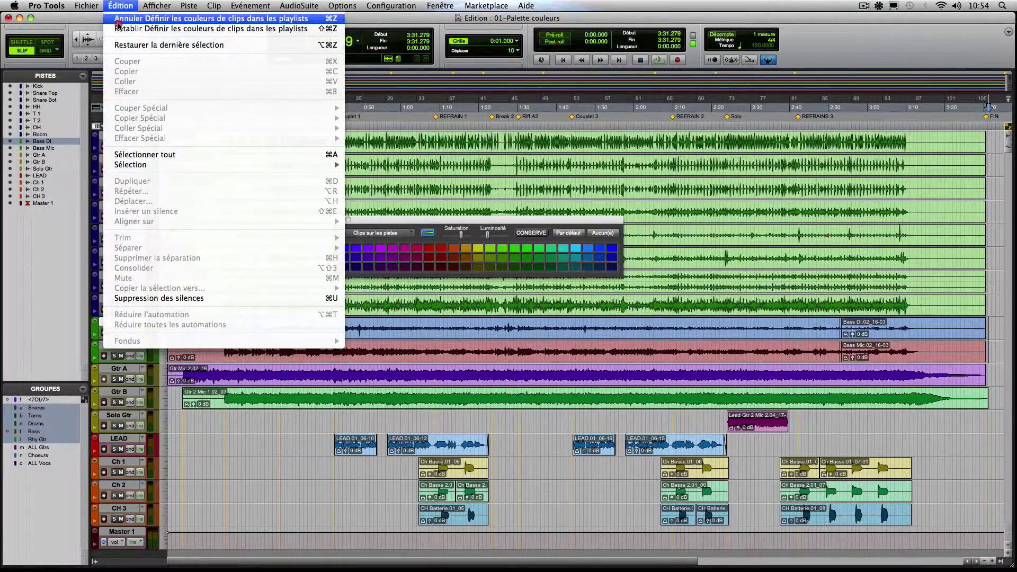
left_click(120, 20)
left_click(117, 7)
left_click(120, 19)
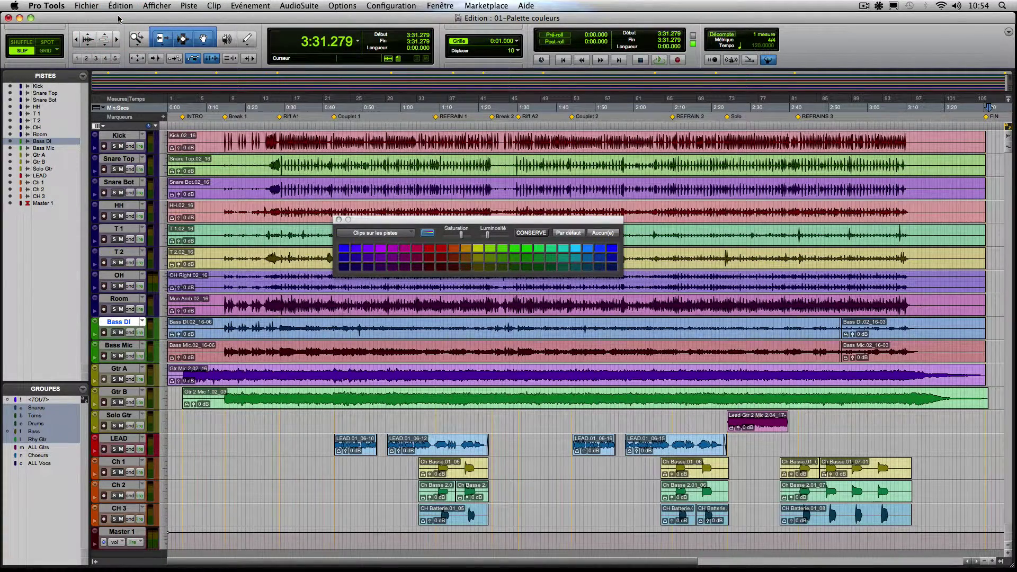
key("super+z")
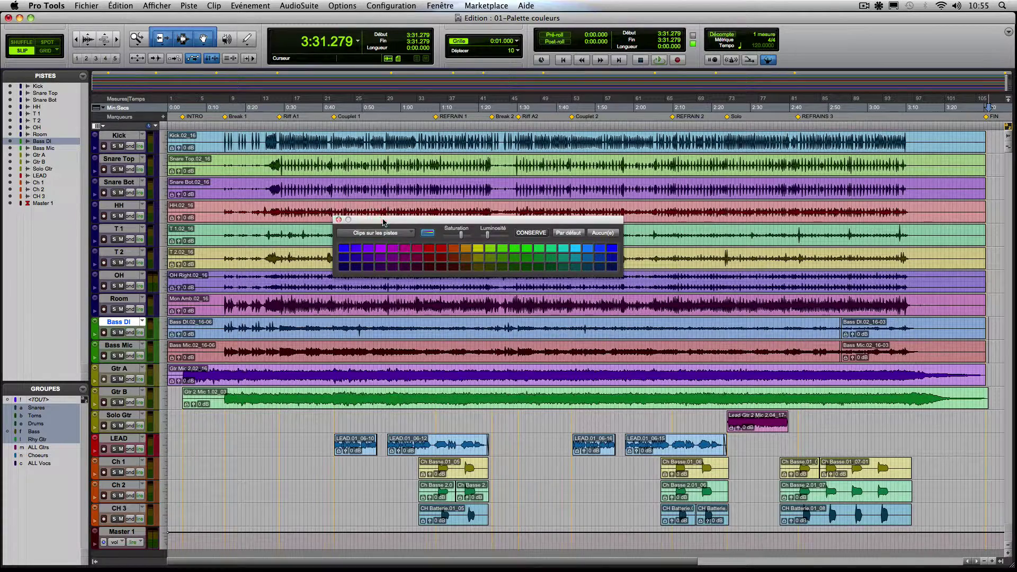
left_click_drag(387, 219, 384, 415)
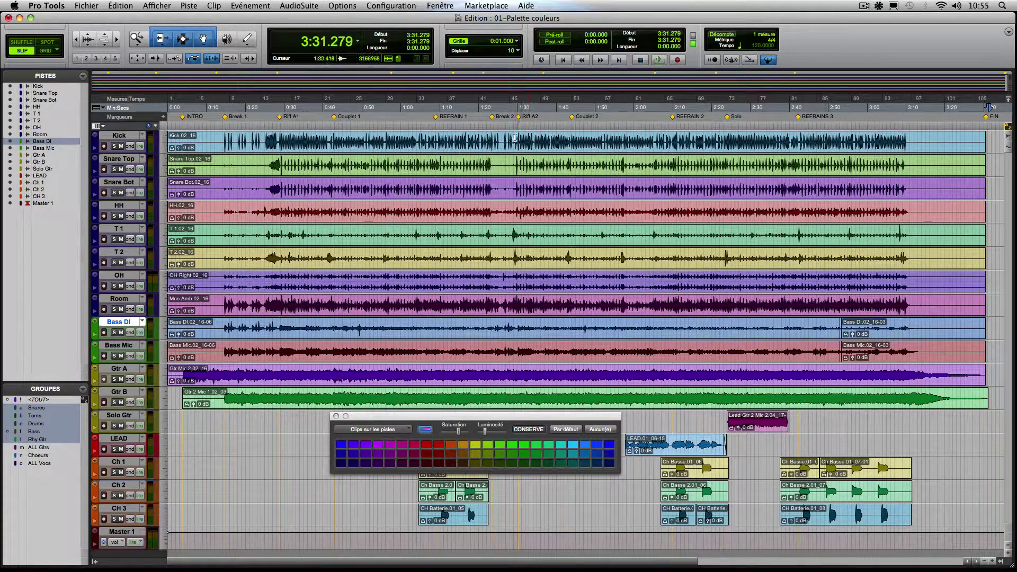
Set the default clip color coding to the track color (Couleur de la piste) in the display preferences and apply it
left_click(391, 5)
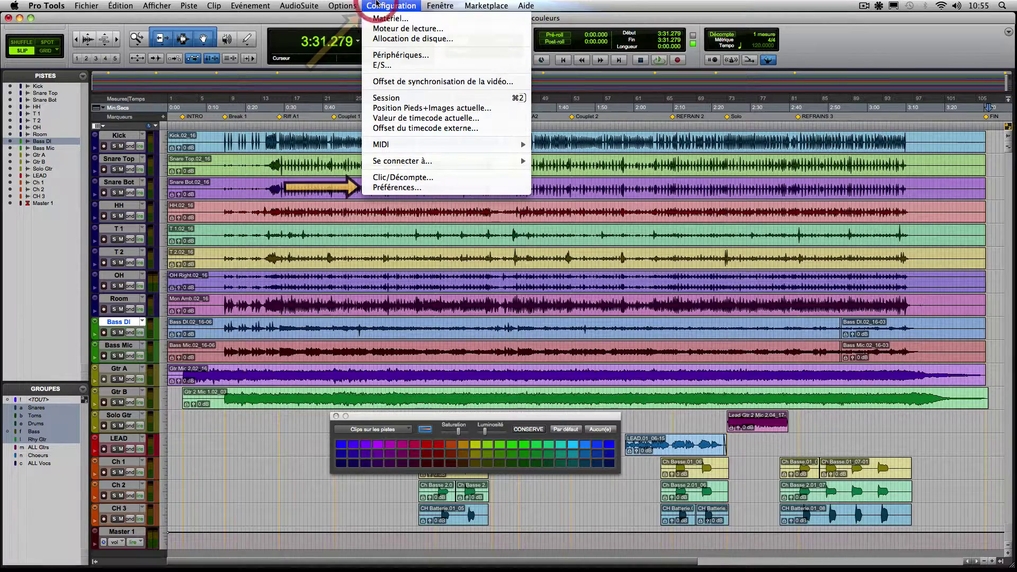
left_click(405, 192)
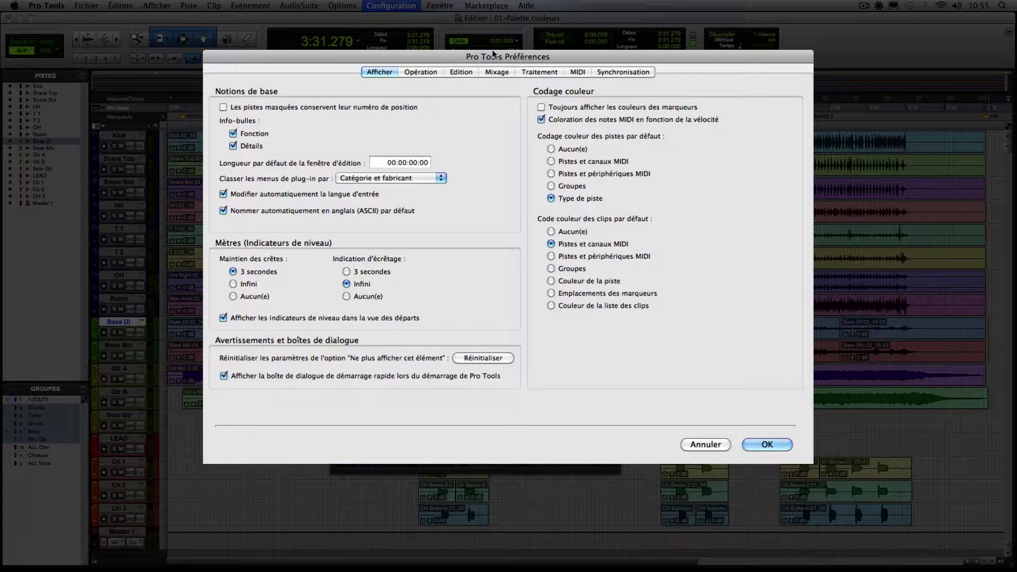
left_click_drag(493, 55, 658, 122)
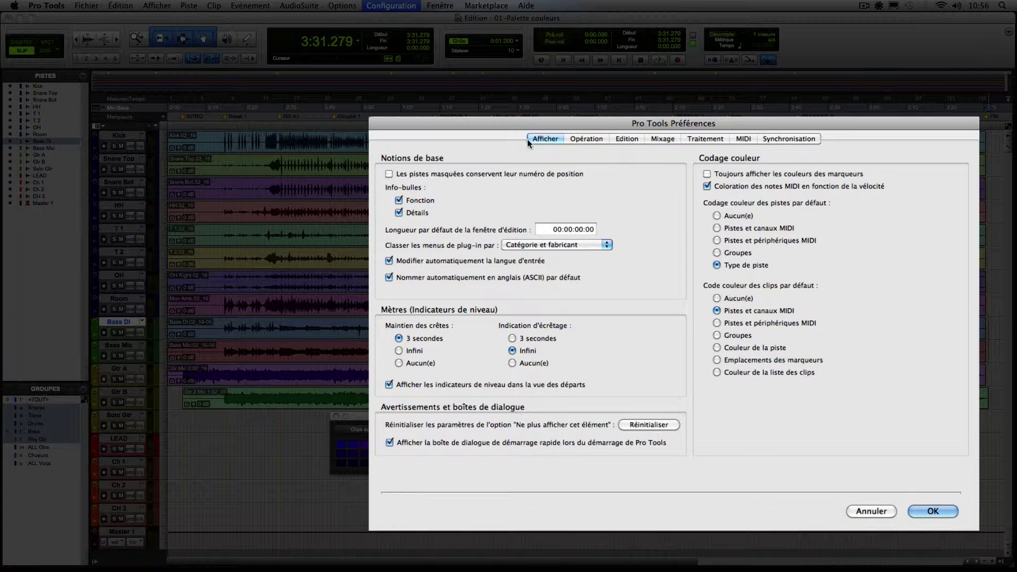
left_click_drag(526, 128, 361, 53)
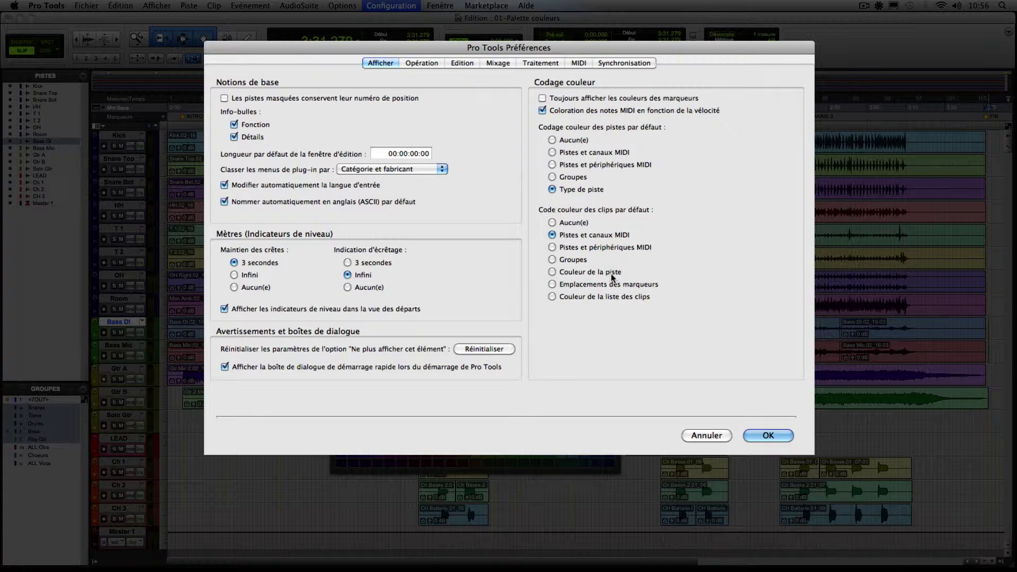
left_click(552, 272)
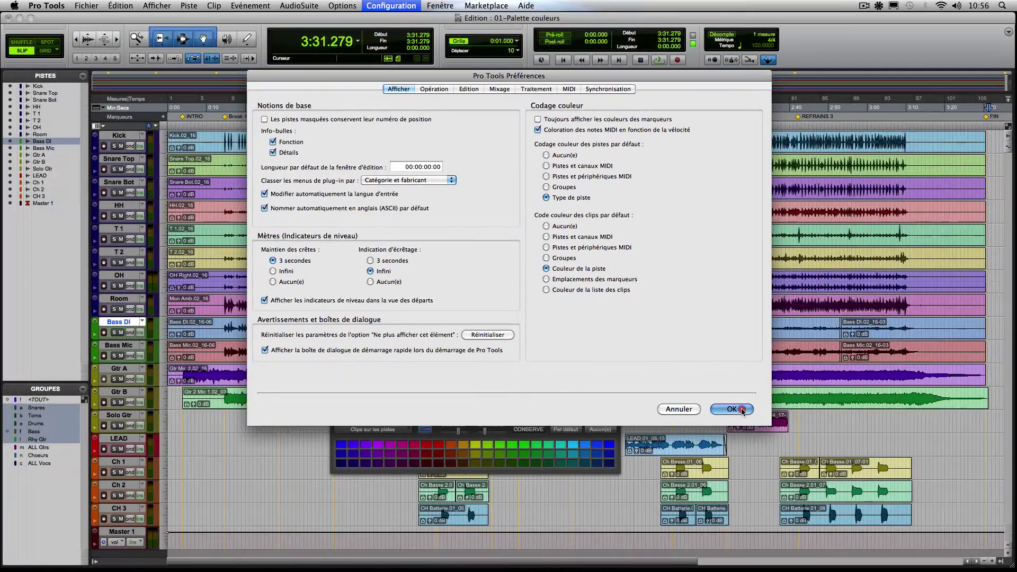
left_click(768, 435)
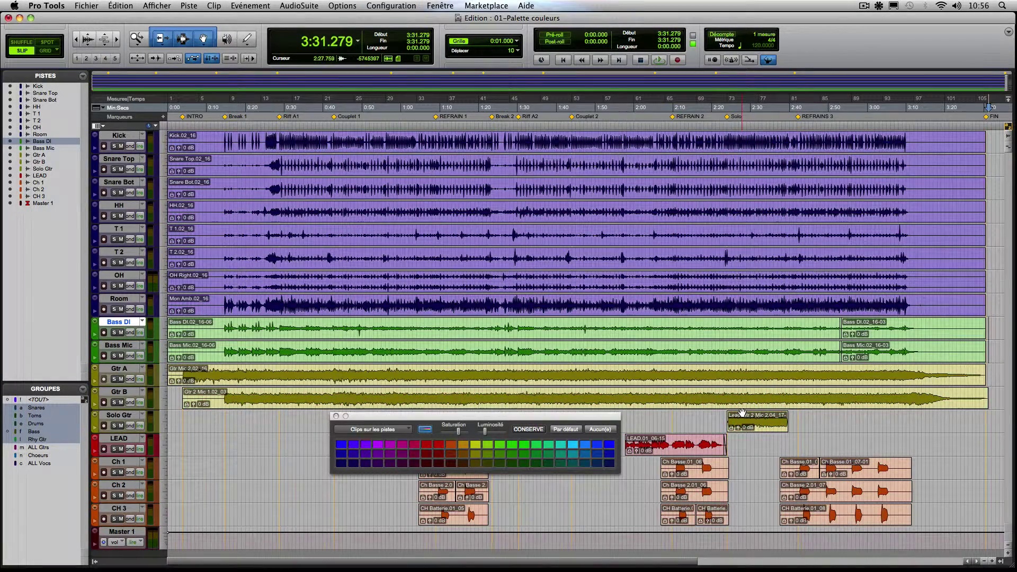
Color the Ch 1 clip at REFRAIN 1 medium blue and the Ch 2 clip at REFRAIN 2 teal, moving the palette clear of the vocal tracks
left_click_drag(584, 416, 670, 271)
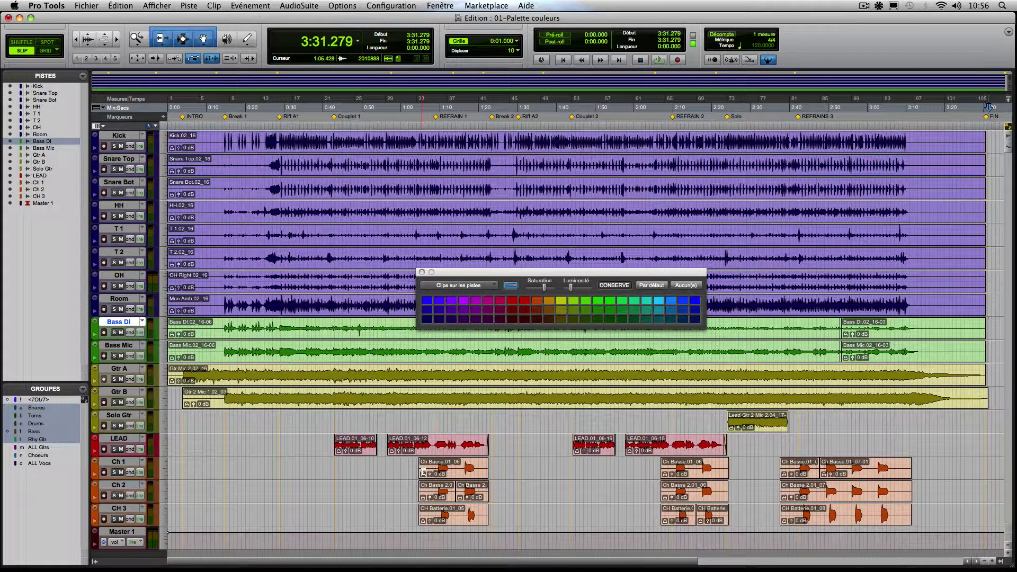
left_click(454, 473)
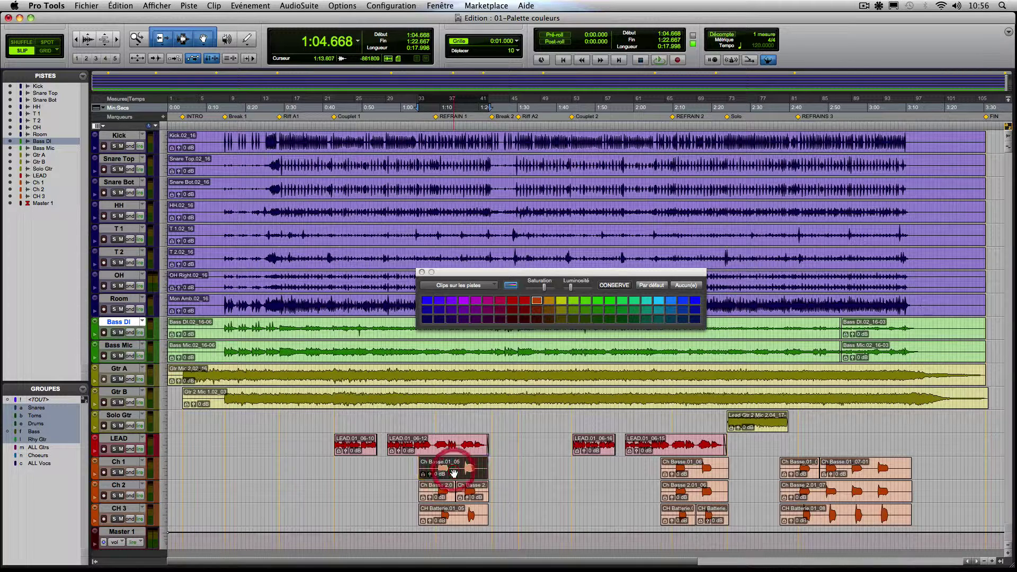
left_click(674, 311)
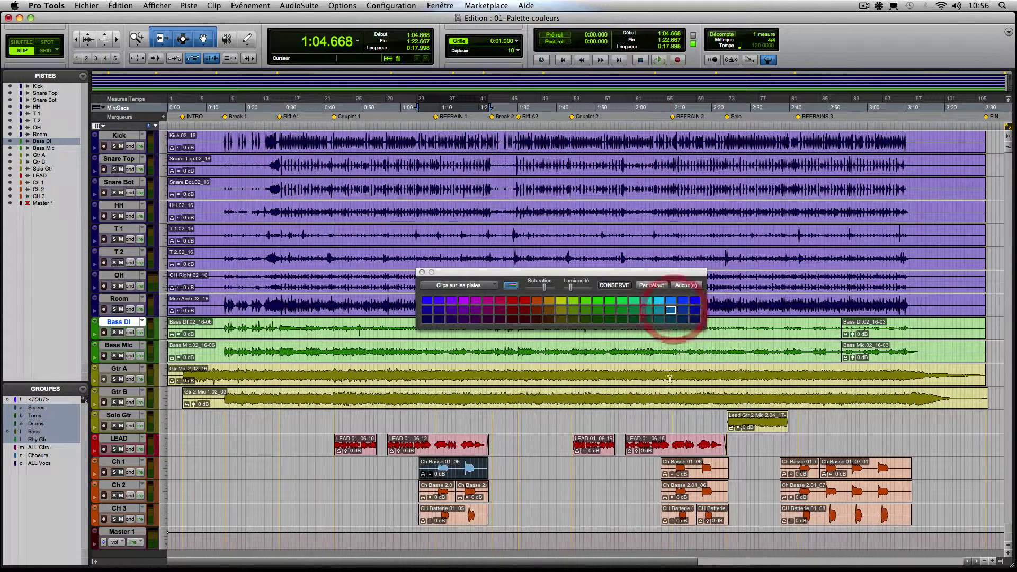
left_click(683, 494)
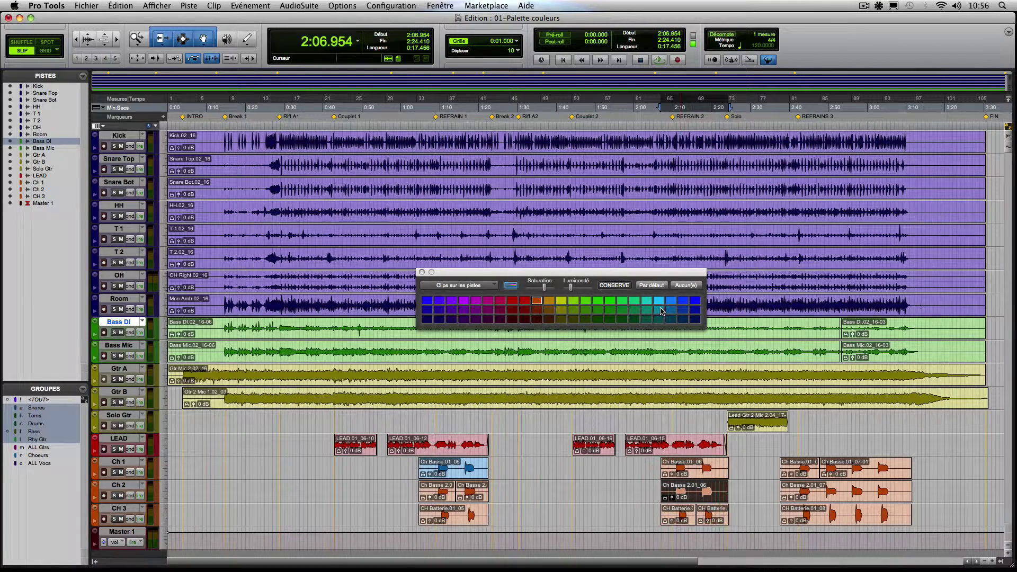
left_click(659, 310)
left_click_drag(462, 273, 445, 224)
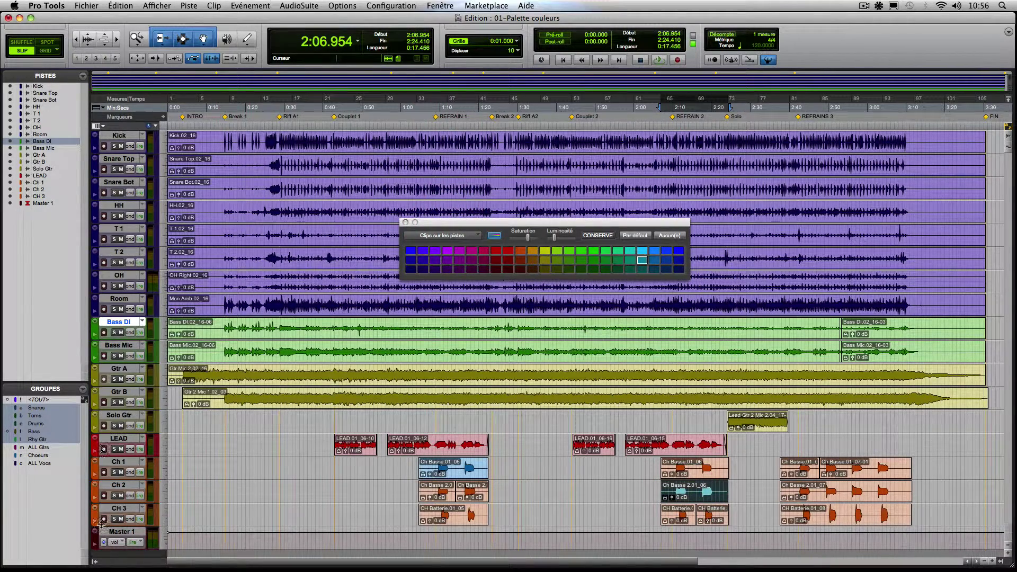
left_click(337, 466)
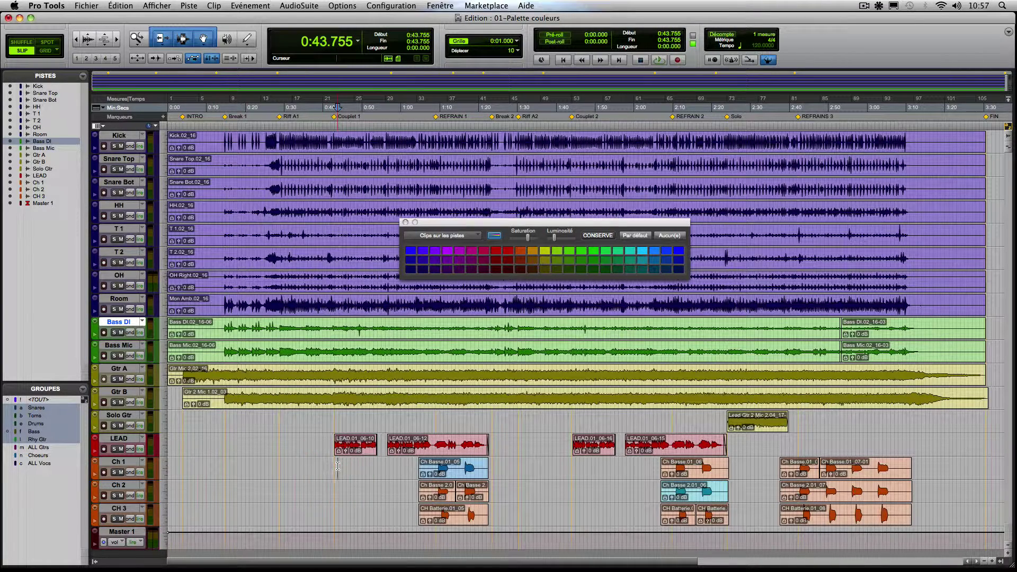
Reset the Ch 1, Ch 2 and CH 3 clips around REFRAIN 1 and REFRAIN 2 to their default color and deselect them
left_click_drag(377, 468, 756, 513)
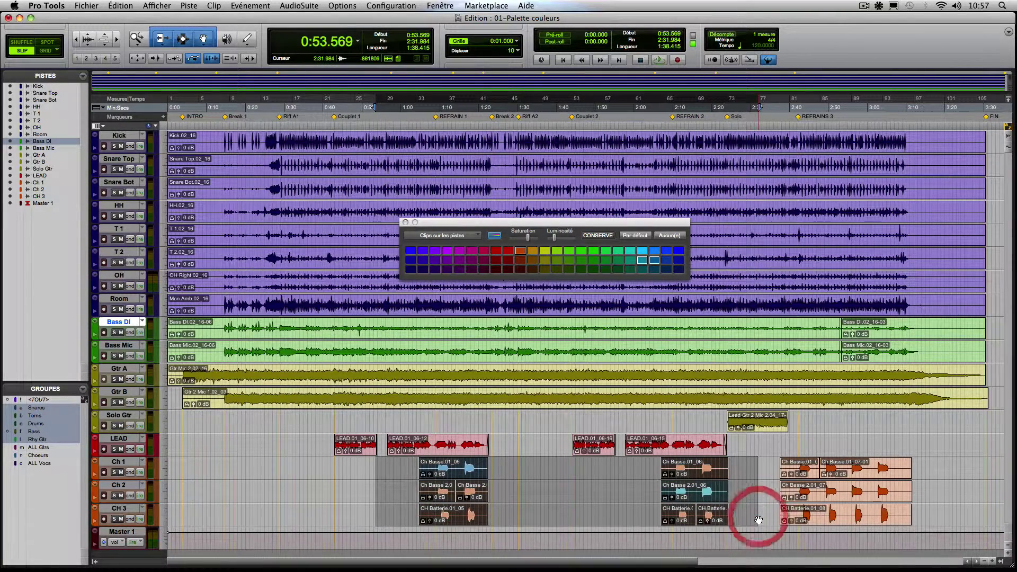
left_click(642, 237)
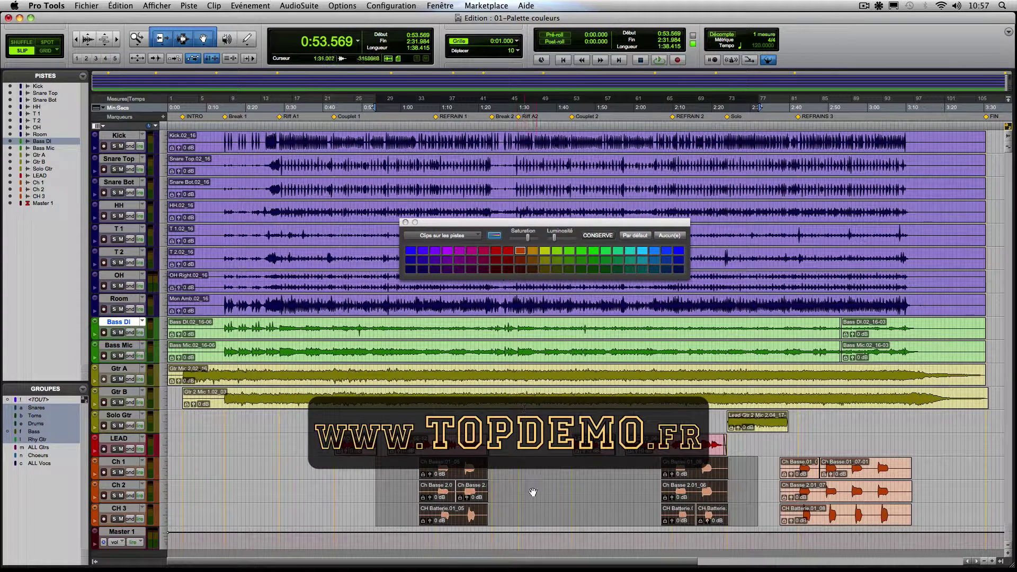
left_click(535, 461)
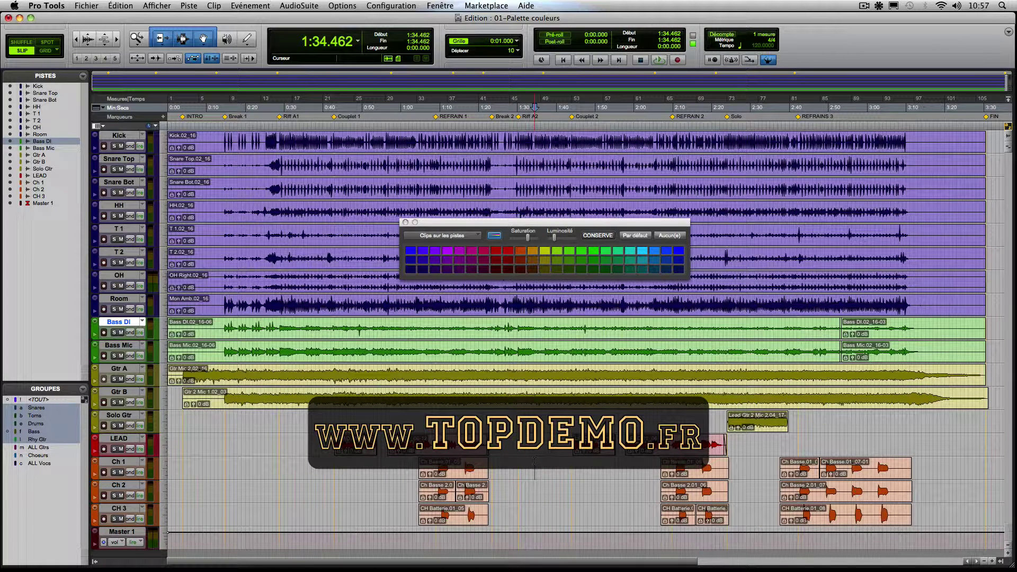